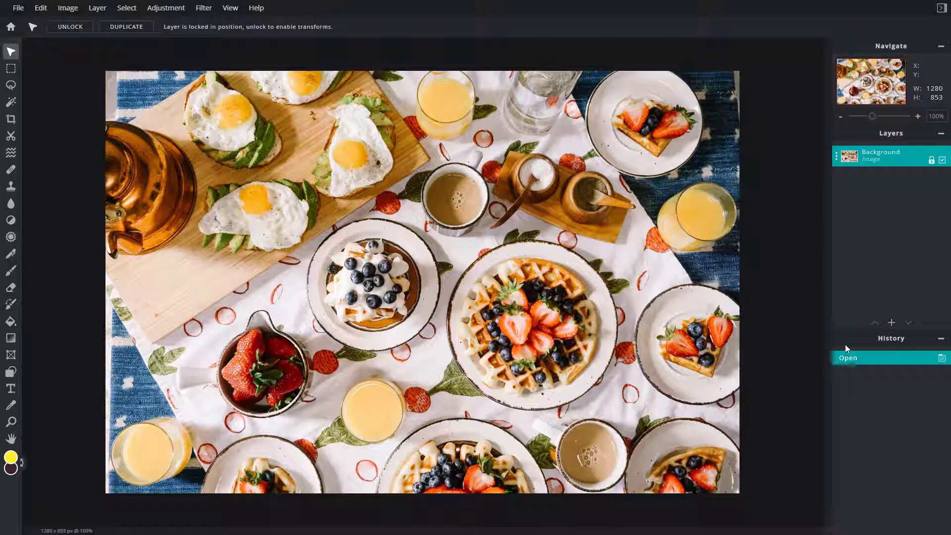
- Rotate the breakfast photo left into portrait, then right back to landscape
left_click(66, 9)
mouse_move(82, 51)
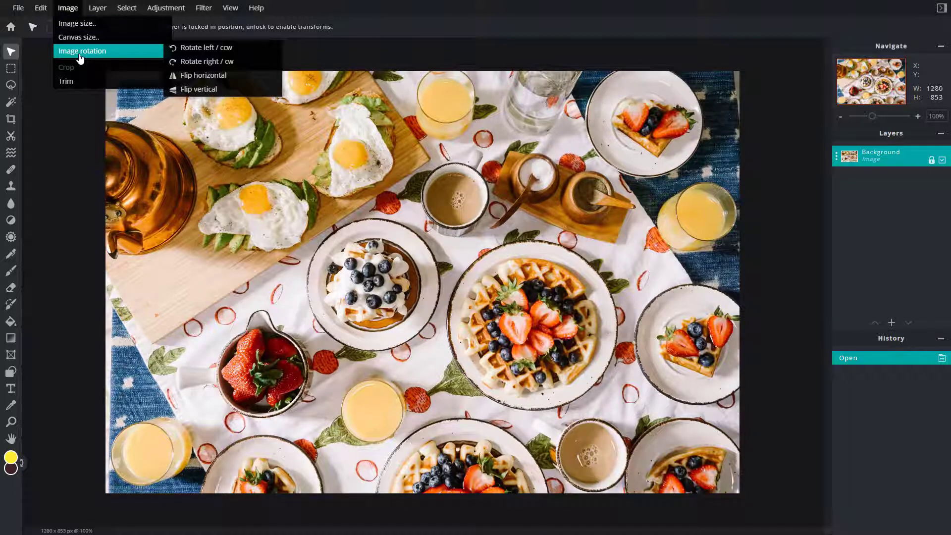
left_click(191, 50)
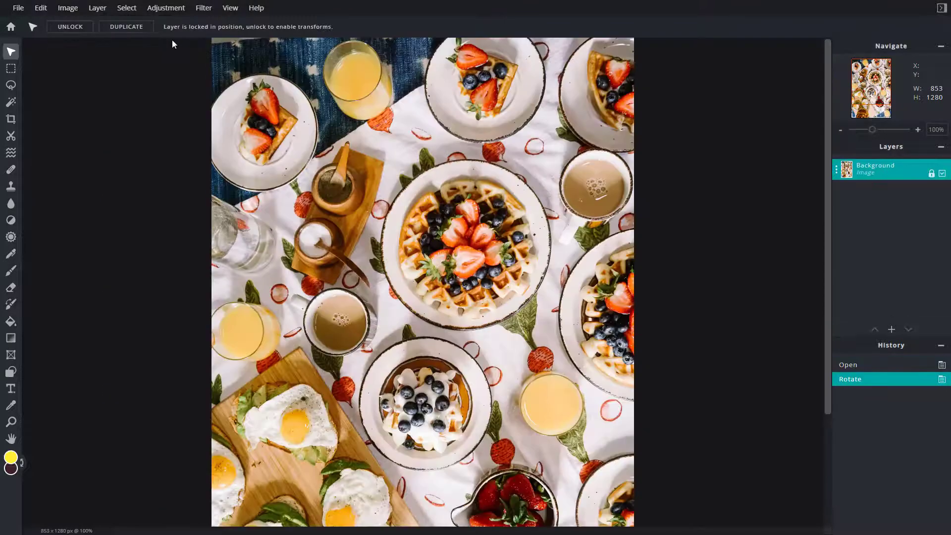
left_click(68, 9)
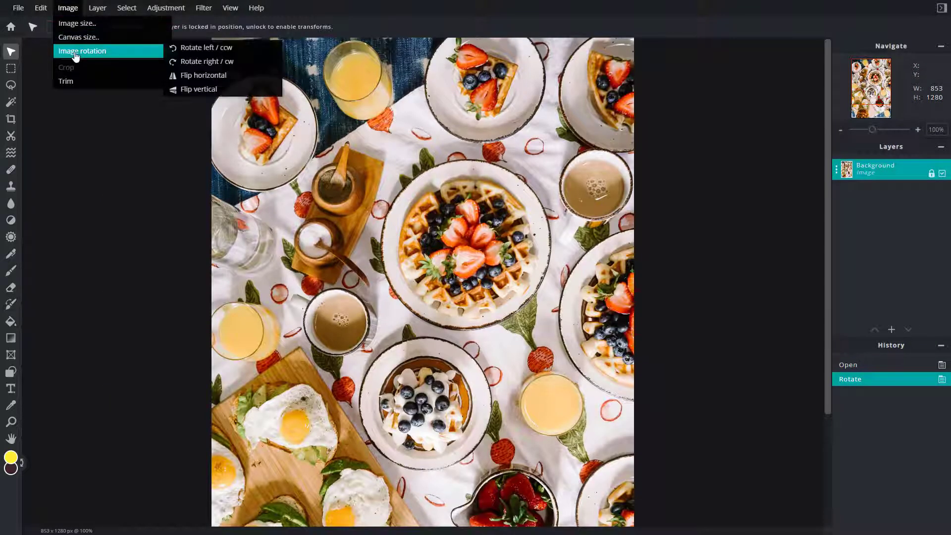
left_click(184, 47)
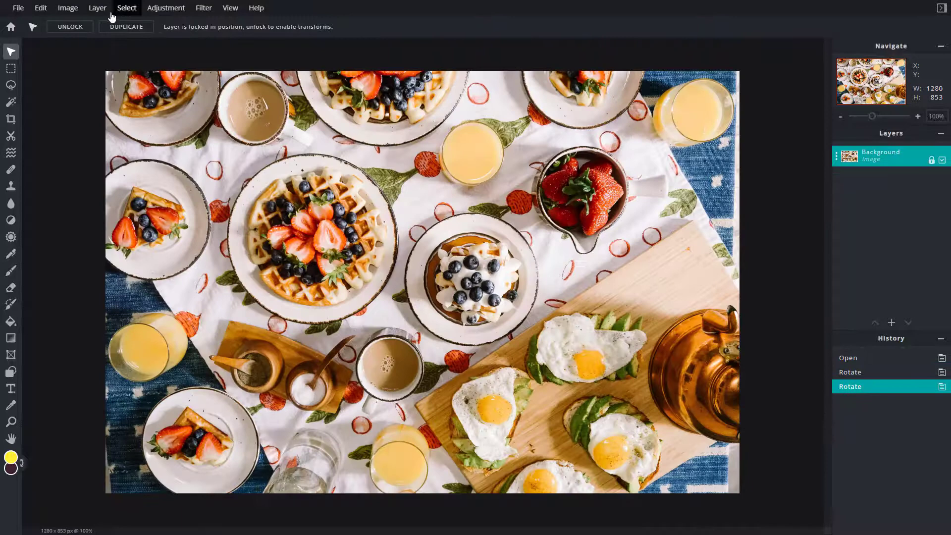
- Rotate the photo right a quarter turn, then left back to landscape
left_click(68, 8)
left_click(91, 58)
left_click(67, 8)
left_click(86, 53)
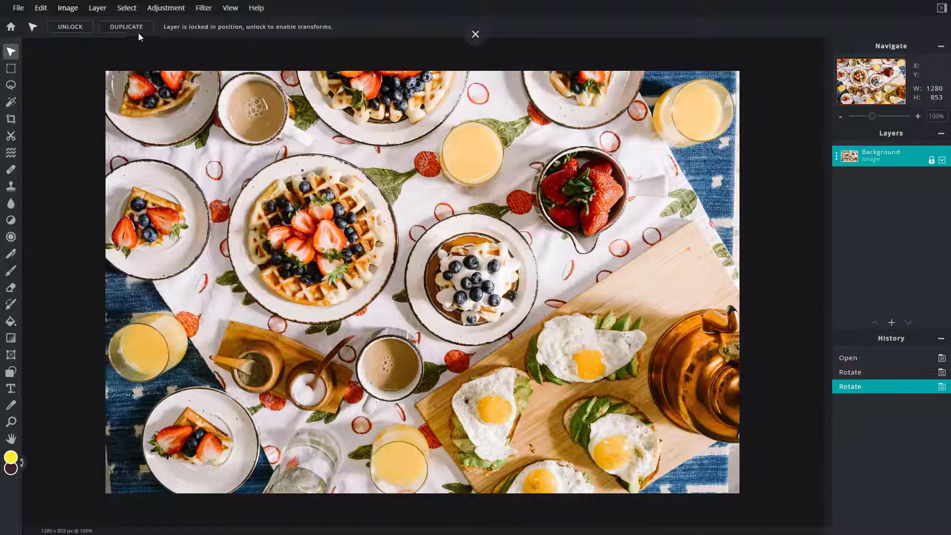
left_click(67, 8)
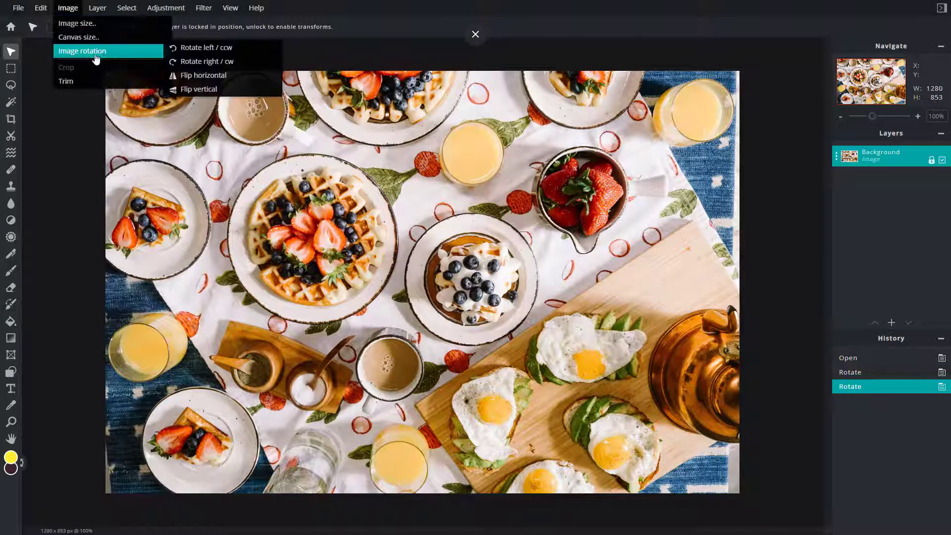
left_click(192, 62)
left_click(67, 8)
mouse_move(108, 51)
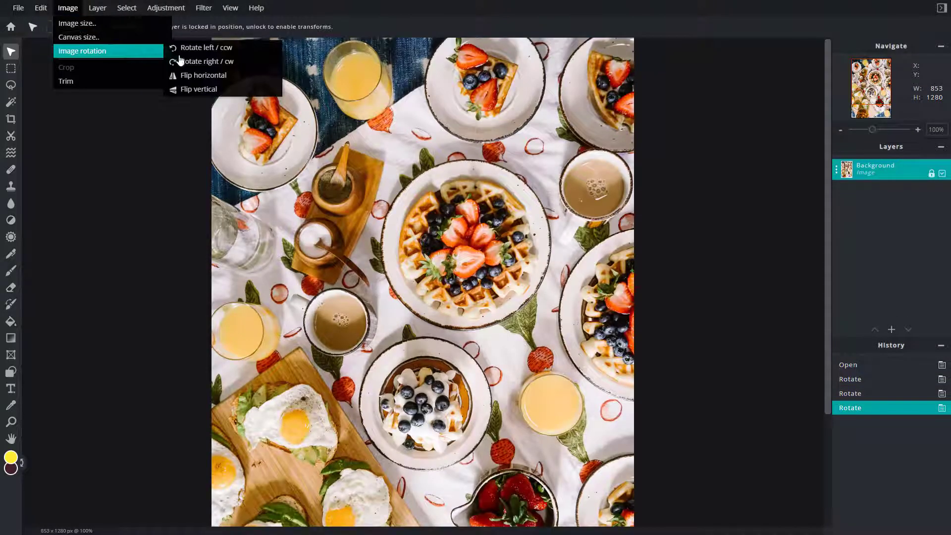
left_click(181, 62)
left_click(68, 8)
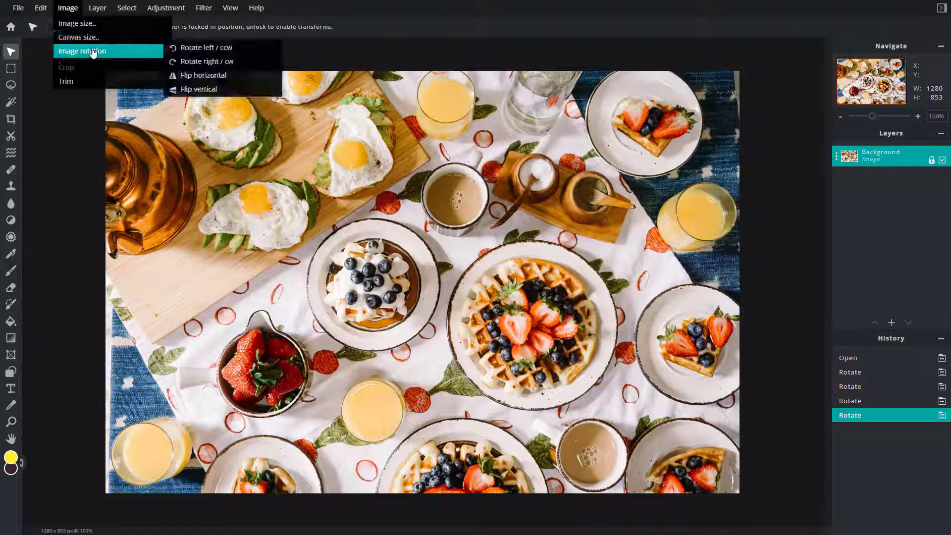
- Mirror the photo horizontally, then flip it vertically so the egg board sits bottom right
left_click(201, 75)
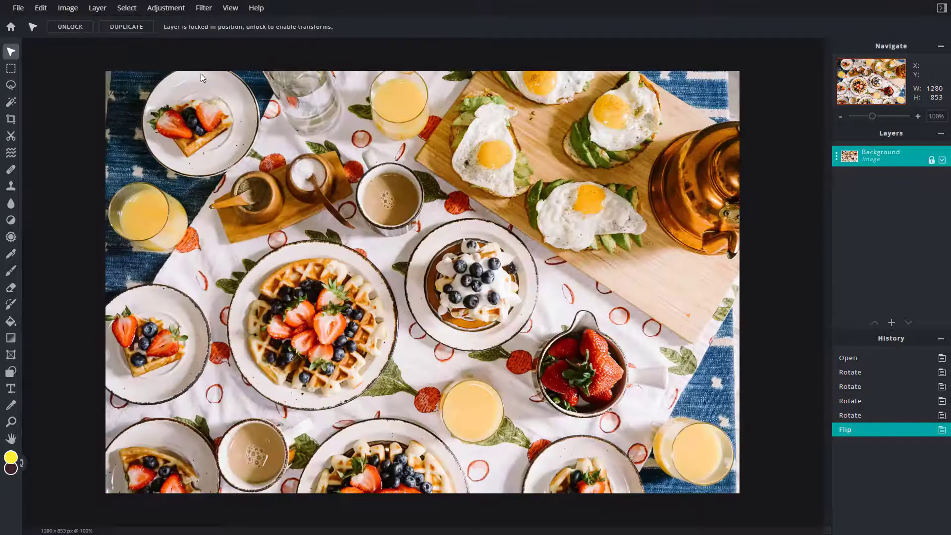
left_click(67, 9)
mouse_move(82, 50)
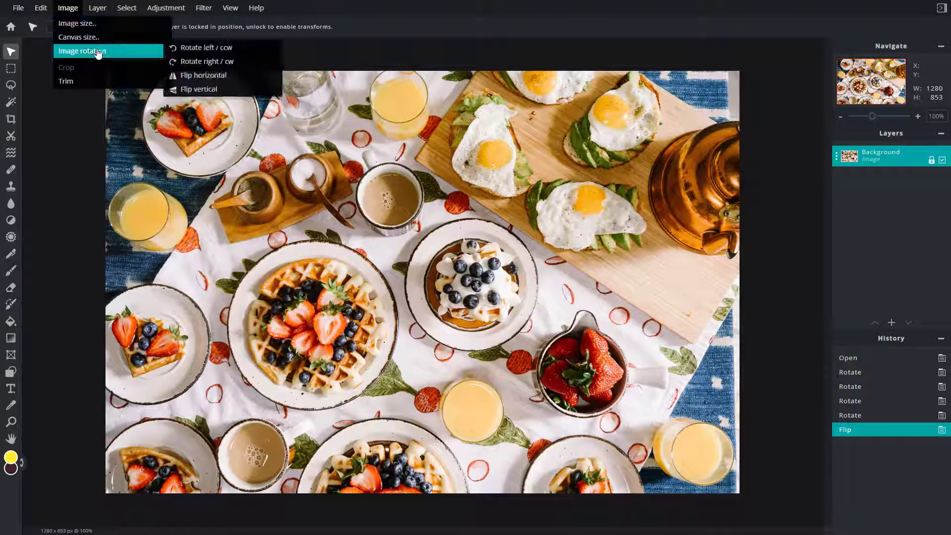
left_click(197, 91)
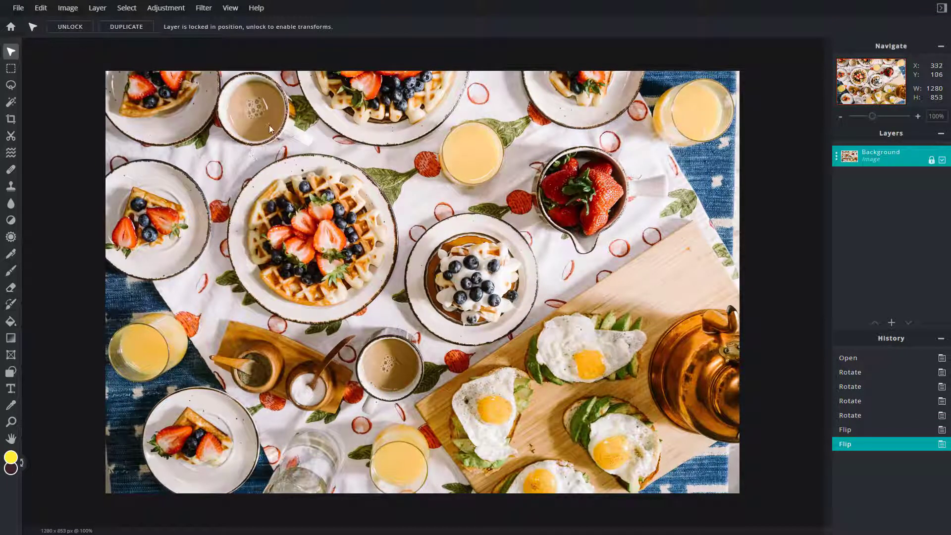
- Rotate the photo left (counter-clockwise) into 853 × 1280 portrait orientation
left_click(68, 8)
mouse_move(83, 50)
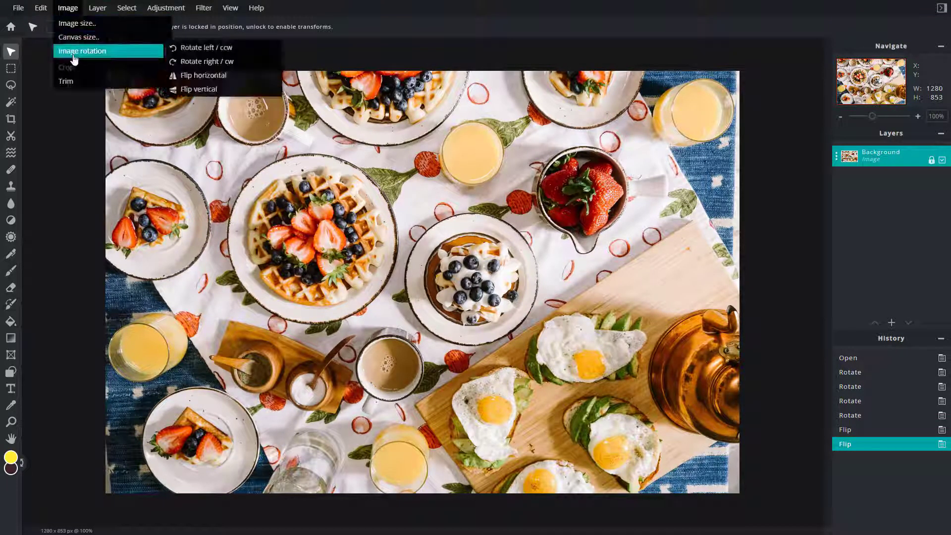
left_click(67, 8)
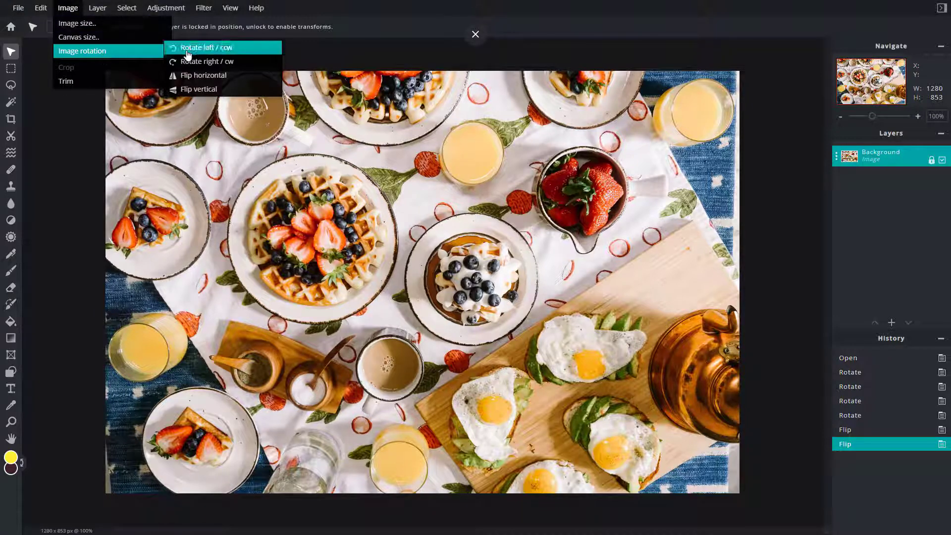
left_click(188, 52)
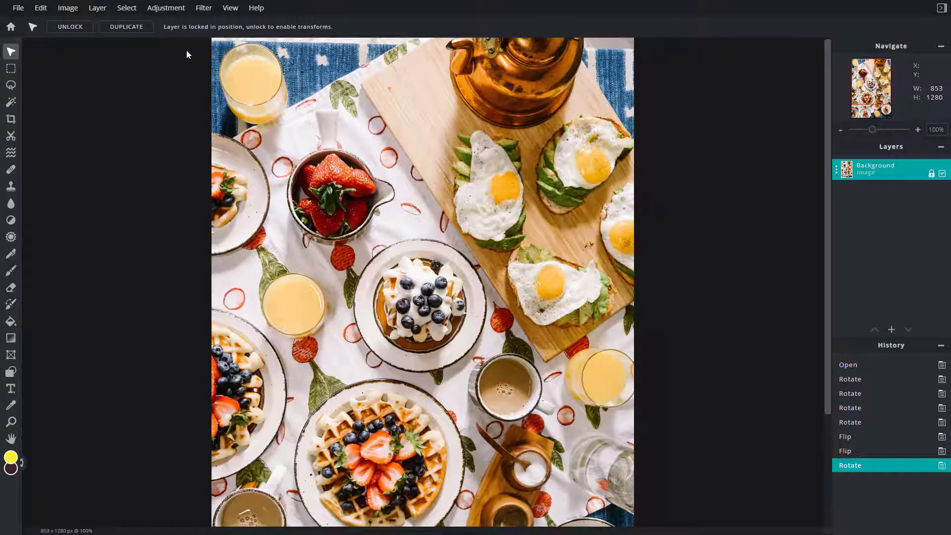